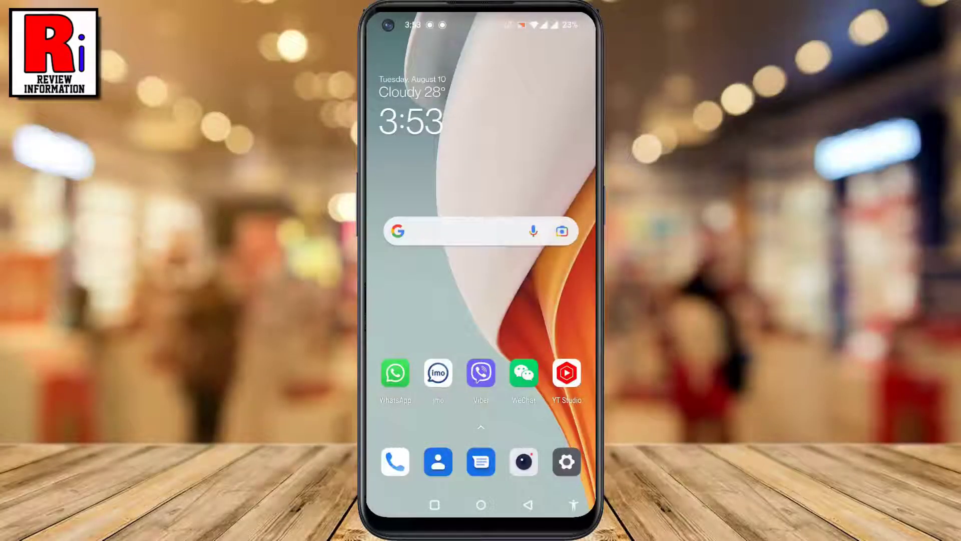
Step: Launch Viber and go to the More page with the profile and options
left_click(481, 372)
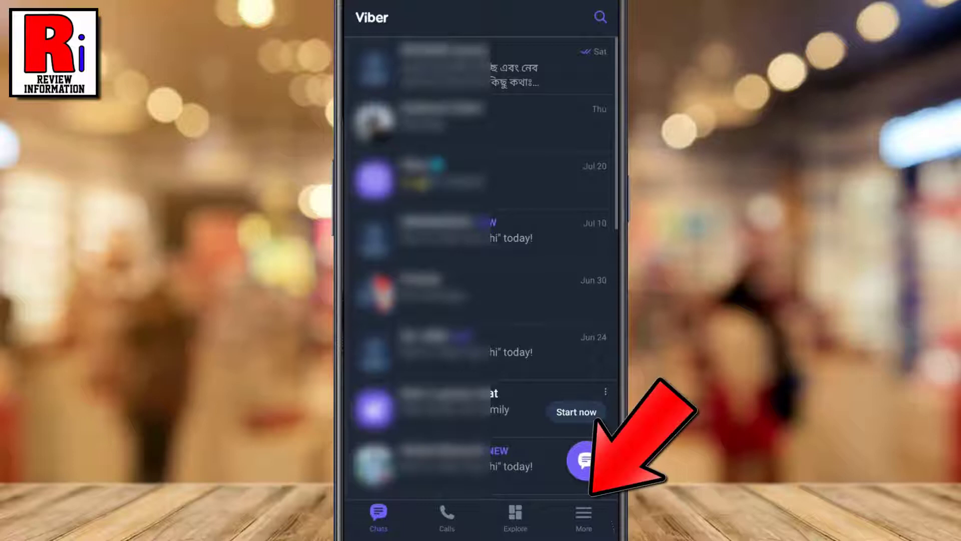
left_click(583, 516)
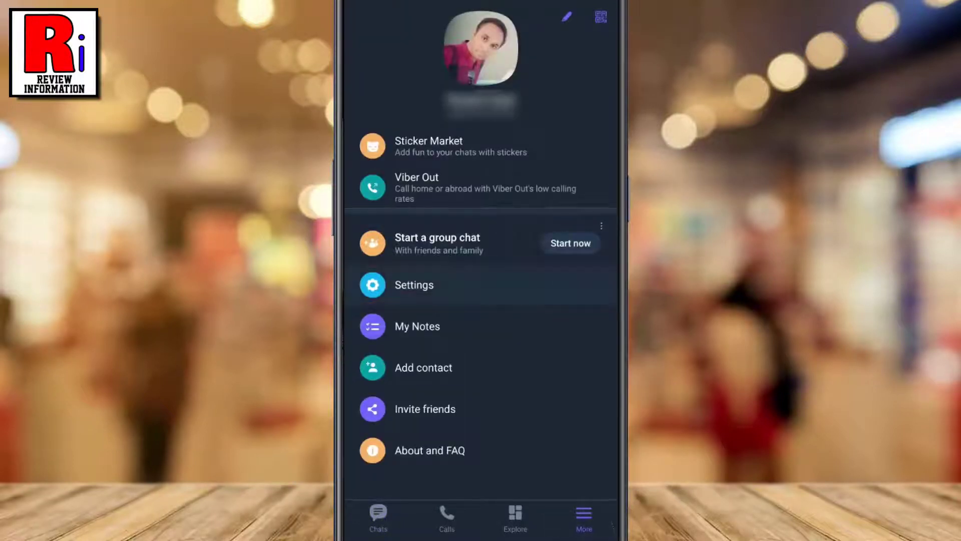
Step: Go from the More page into Settings, then the General settings page
left_click(414, 284)
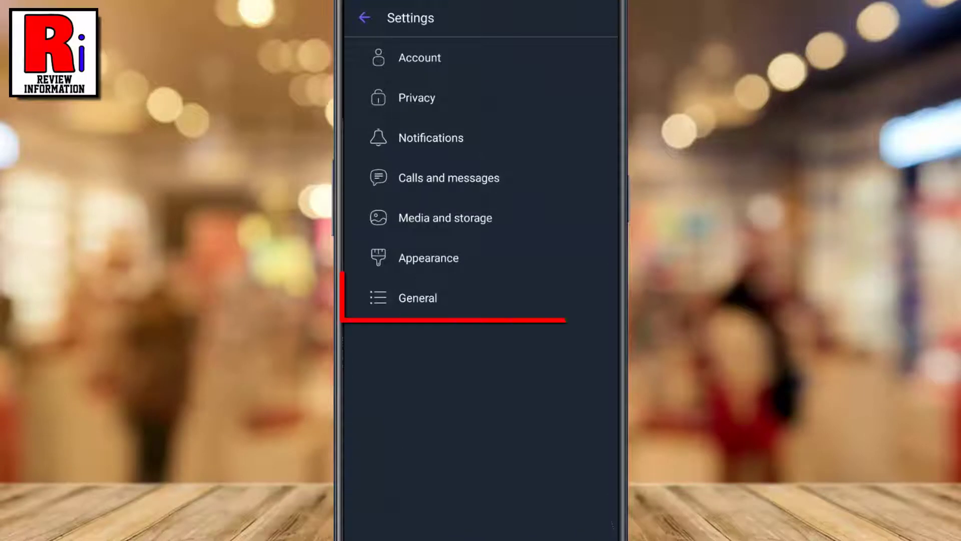
left_click(524, 298)
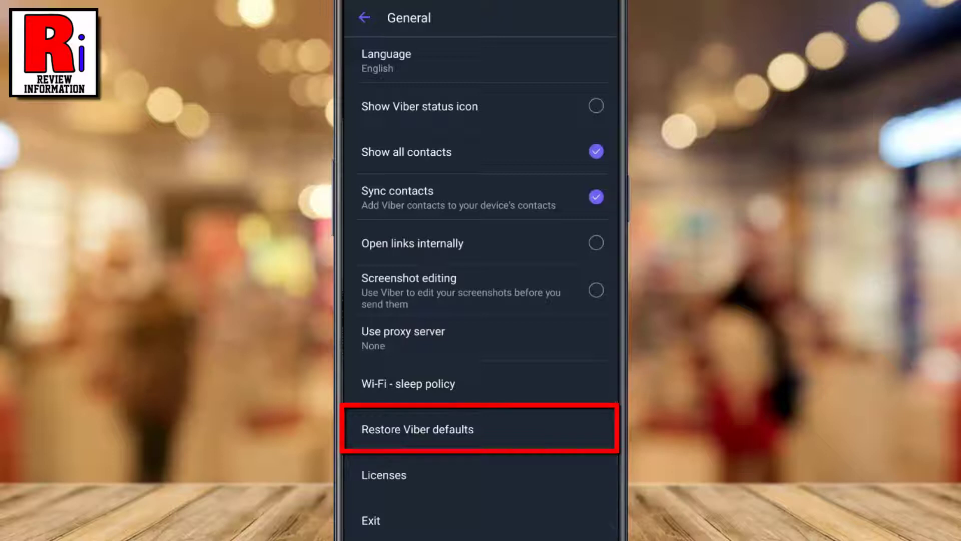
Step: Restore Viber defaults and confirm with Continue
left_click(418, 429)
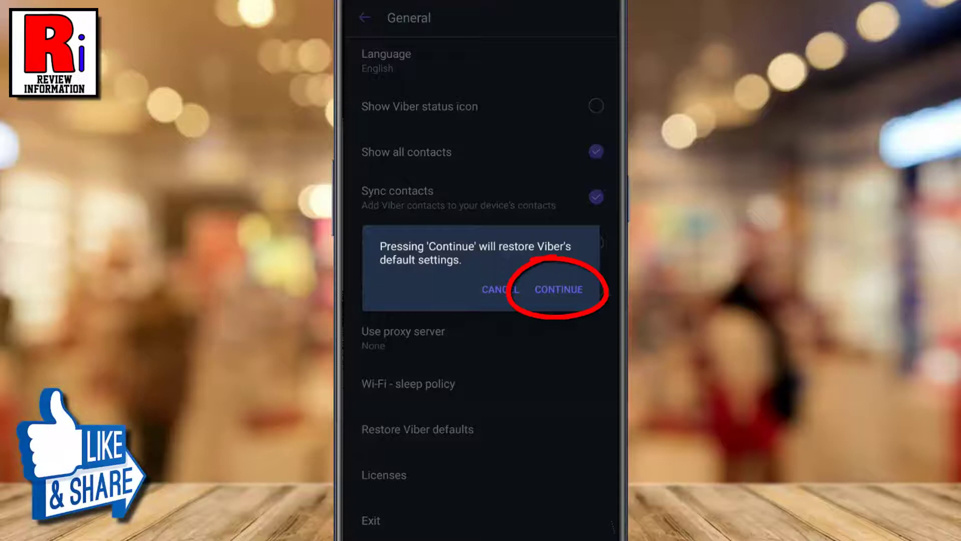
left_click(559, 289)
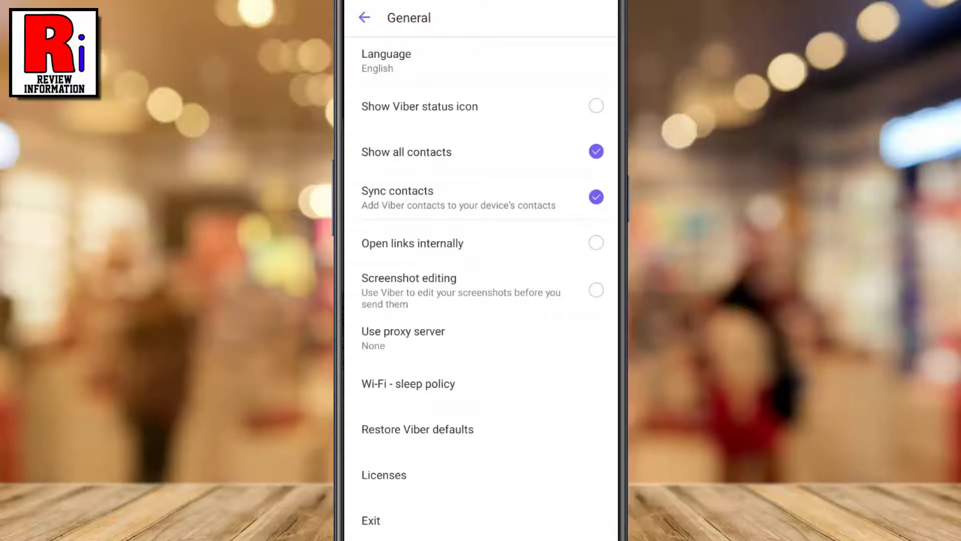
Step: Back out of General and Settings to the More overview page
key("Escape")
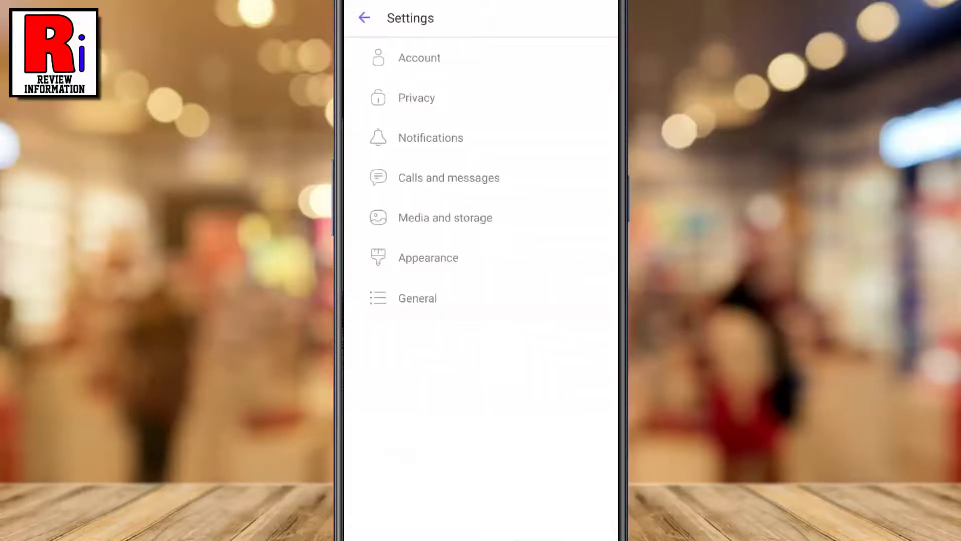
key("Escape")
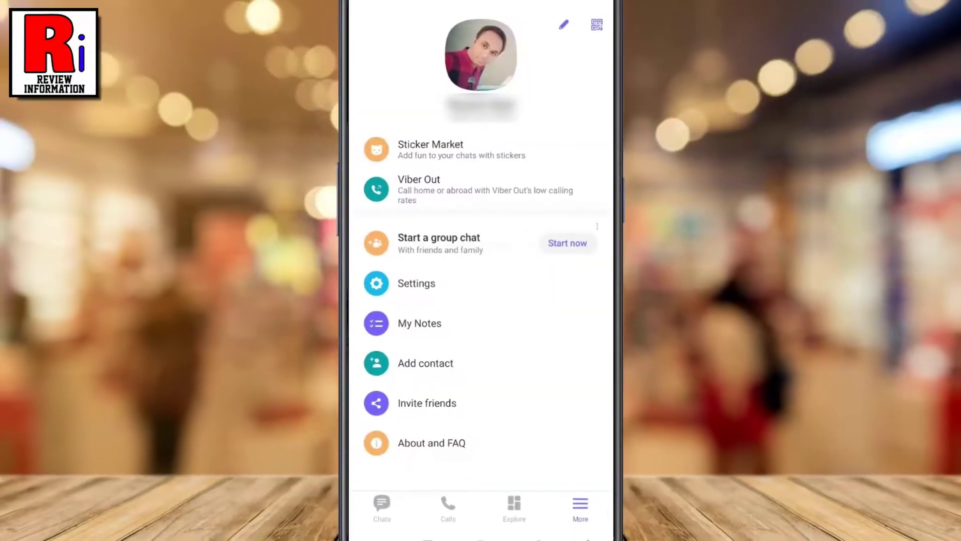